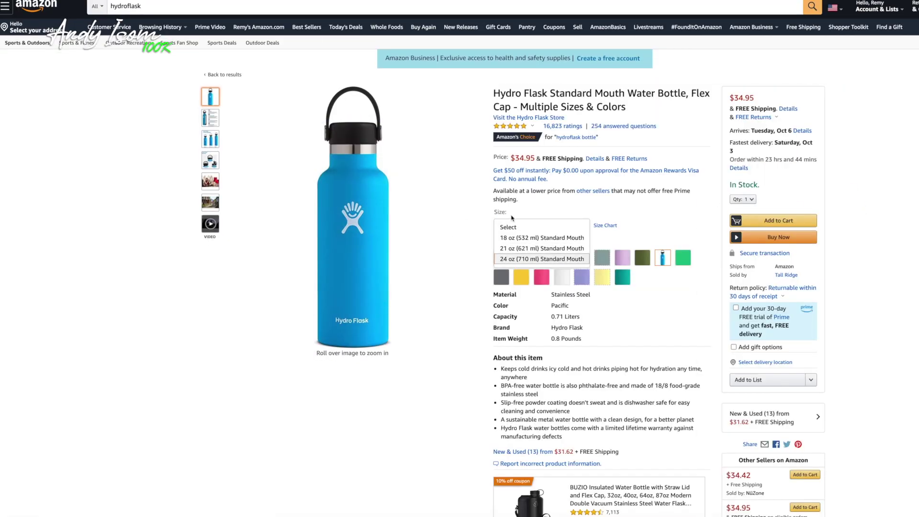
Step: Point a red arrow at the product ID and select ASIN B01KXHF34W in the web address
left_click(648, 314)
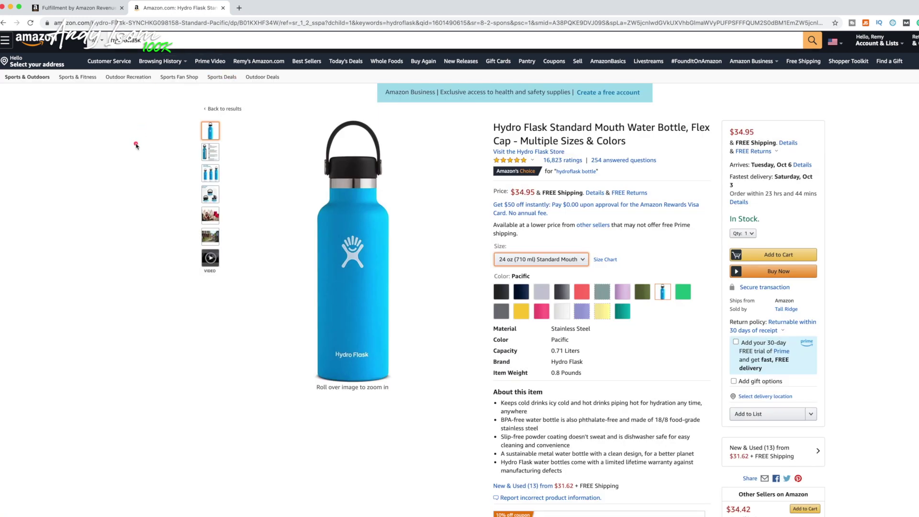
mouse_move(127, 154)
left_mouse_down()
mouse_move(138, 97)
mouse_move(252, 33)
mouse_move(273, 31)
left_mouse_up()
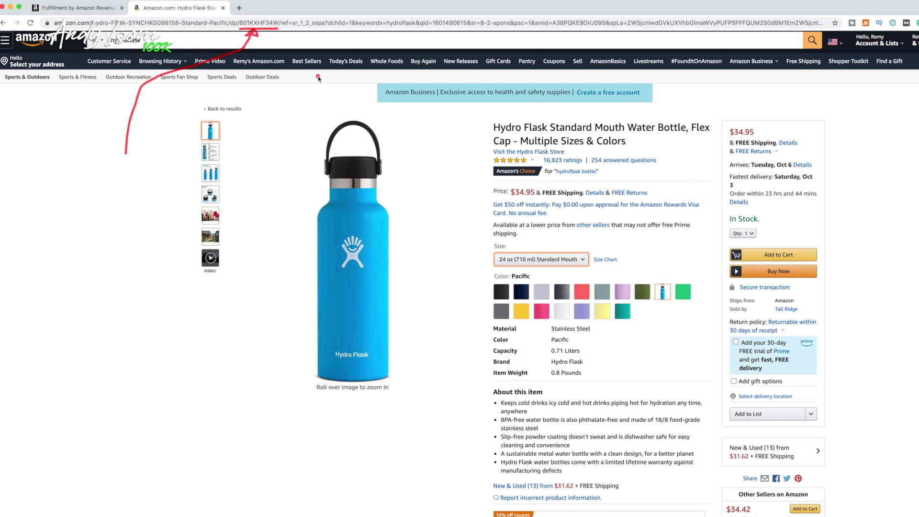
left_click_drag(278, 22, 238, 23)
key("super+c")
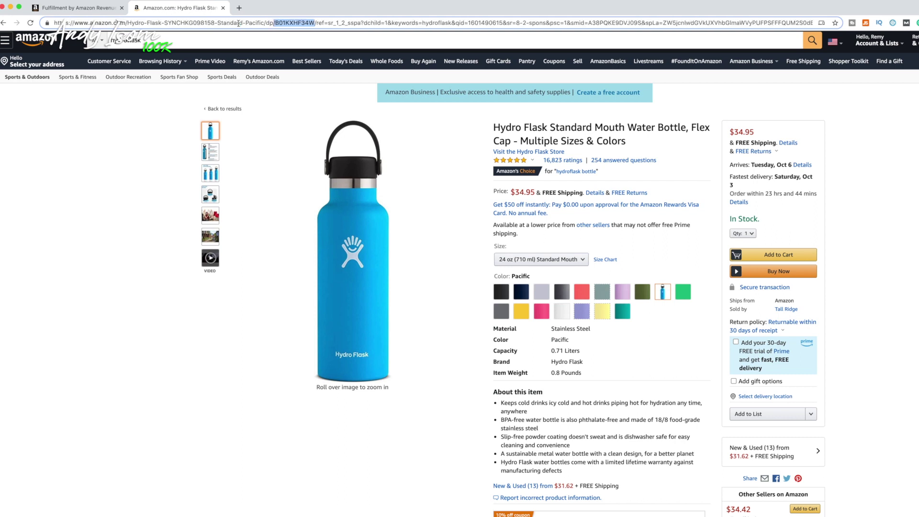
Step: Back in the FBA calculator, look up the 24 oz Hydro Flask by pasting ASIN B01KXHF34W
left_click(75, 13)
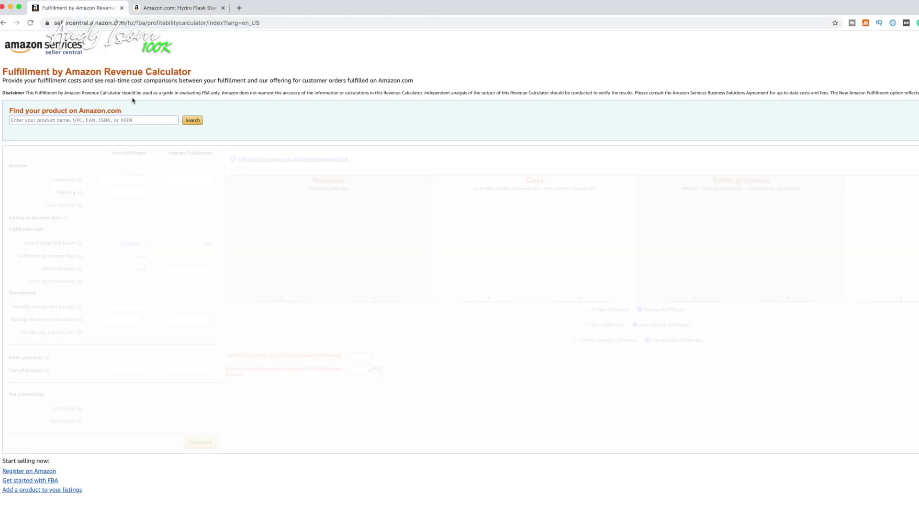
left_click(127, 117)
key("super+v")
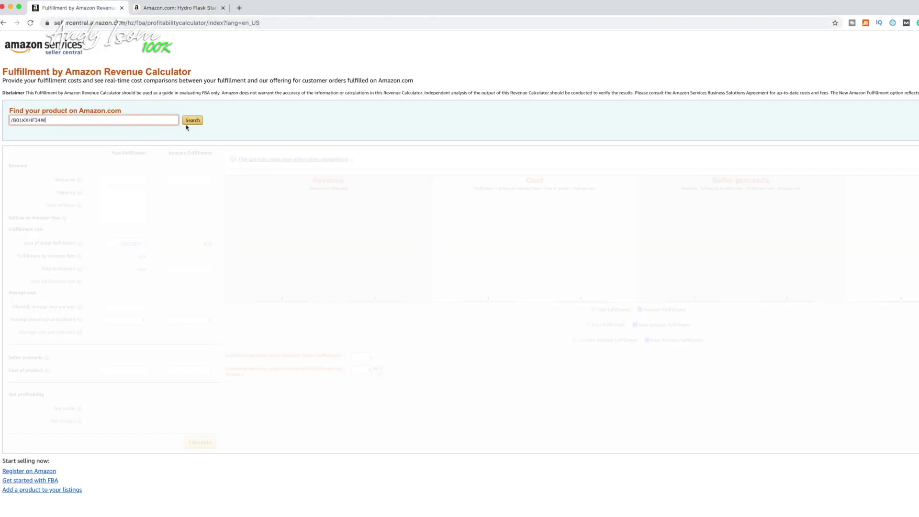
left_click(192, 121)
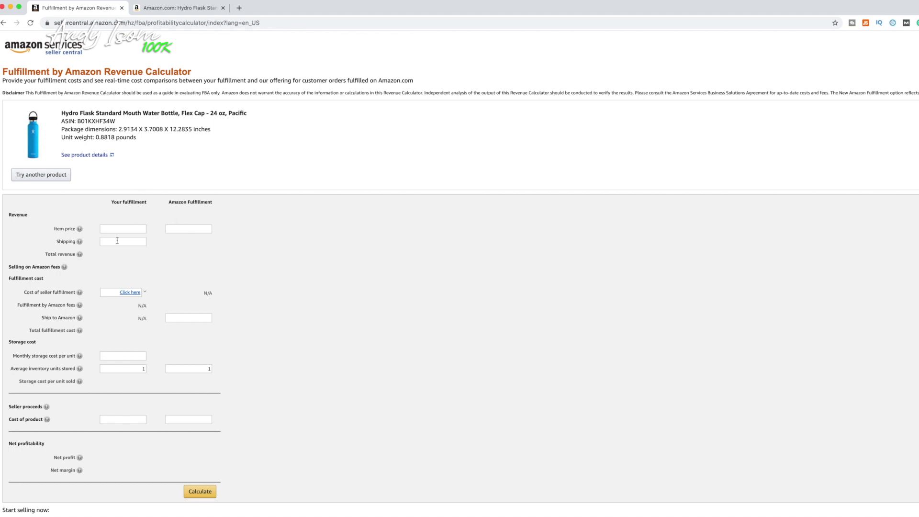
Step: Cross out the Your fulfillment column with a red X and draw an FBA arrow to Amazon Fulfillment
left_click_drag(143, 184, 112, 431)
left_click_drag(109, 224, 141, 443)
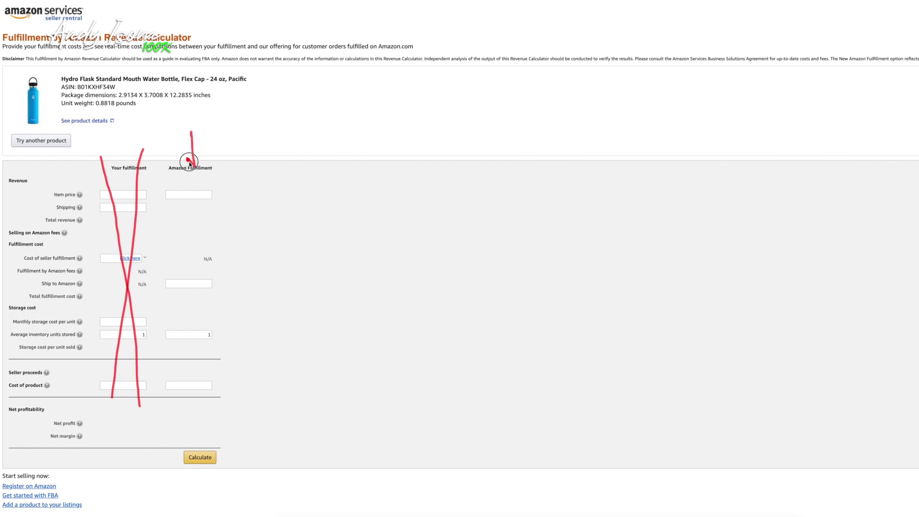
left_click_drag(190, 165, 187, 162)
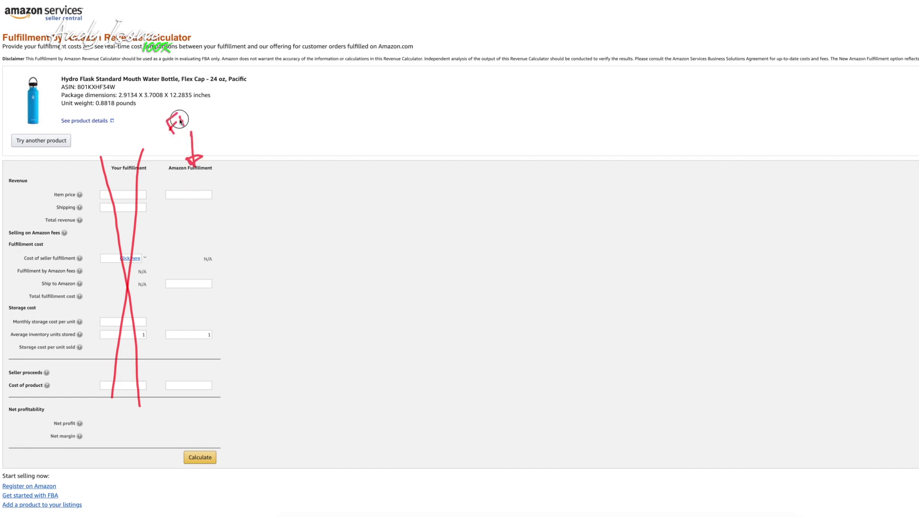
left_click_drag(180, 119, 208, 116)
left_click(79, 284)
Step: Handwrite the note '1 Box → 10 bottles' beside the shipping costs
left_click_drag(400, 196, 409, 230)
mouse_move(431, 192)
left_mouse_down()
mouse_move(455, 191)
mouse_move(475, 209)
mouse_move(532, 165)
mouse_move(530, 180)
left_mouse_up()
left_click(423, 228)
left_click_drag(559, 142, 567, 173)
mouse_move(577, 144)
left_mouse_down()
mouse_move(639, 141)
mouse_move(655, 119)
mouse_move(658, 135)
mouse_move(692, 127)
left_mouse_up()
left_click(604, 127)
left_click(641, 146)
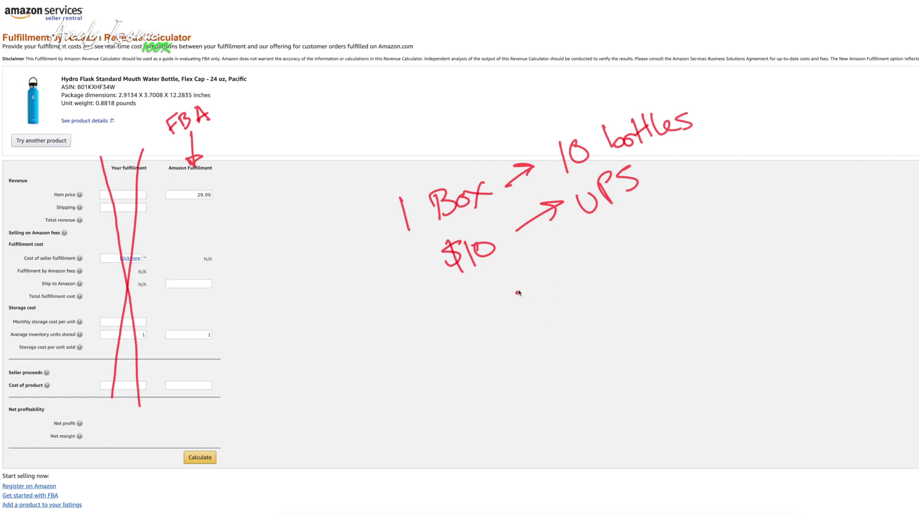
Step: Write and underline '$1 per bottle' below the $10 UPS note, with arrow strokes
mouse_move(526, 276)
left_mouse_down()
mouse_move(512, 296)
mouse_move(526, 299)
left_mouse_up()
left_click(551, 274)
mouse_move(535, 271)
left_mouse_down()
mouse_move(542, 286)
mouse_move(612, 230)
mouse_move(644, 225)
mouse_move(655, 209)
mouse_move(697, 205)
left_mouse_up()
left_click(715, 196)
mouse_move(542, 310)
left_mouse_down()
mouse_move(682, 221)
mouse_move(606, 286)
left_mouse_up()
left_click_drag(642, 259, 625, 276)
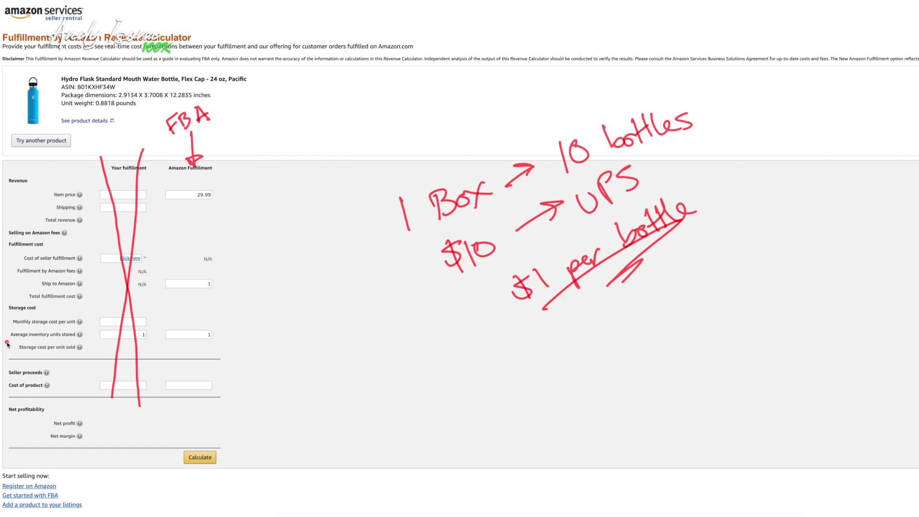
Step: Circle the Average inventory units stored row in red
mouse_move(7, 342)
left_mouse_down()
mouse_move(85, 343)
mouse_move(87, 330)
mouse_move(5, 328)
mouse_move(6, 341)
left_mouse_up()
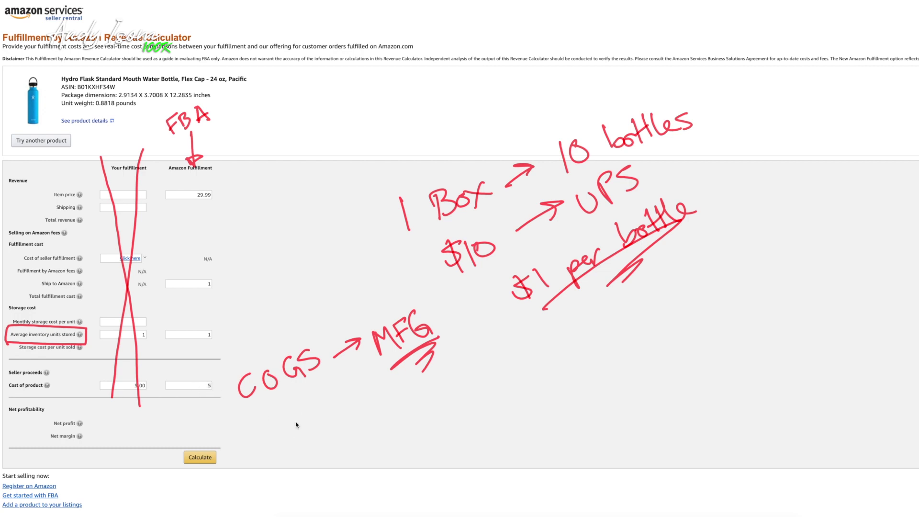
Step: Calculate the results and box the 14.53 net profit and 48.45% net margin in red
left_click(200, 458)
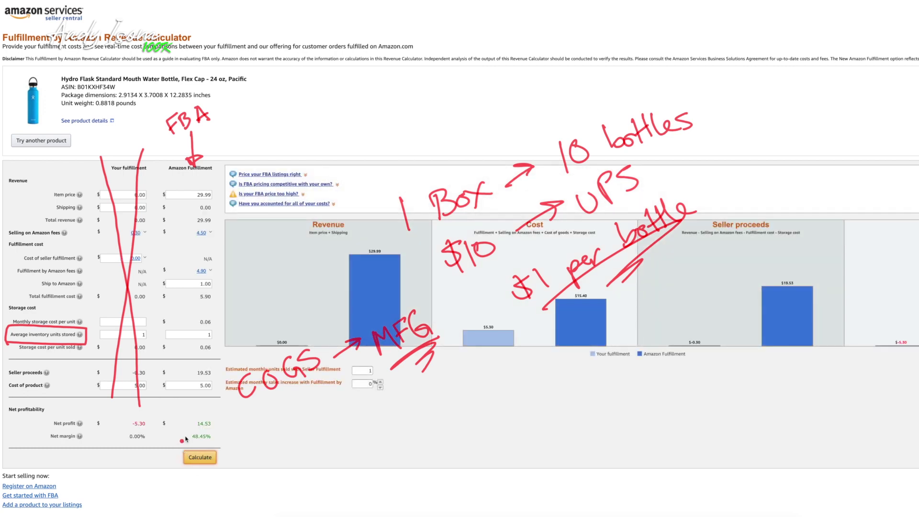
mouse_move(41, 417)
left_mouse_down()
mouse_move(57, 446)
mouse_move(210, 446)
mouse_move(223, 421)
mouse_move(41, 414)
left_mouse_up()
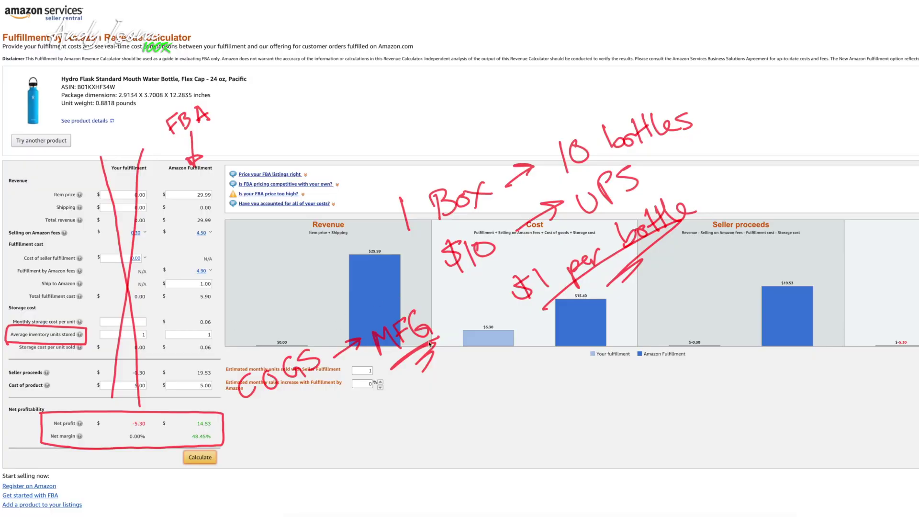
Step: Clear the red annotations and circle the Storage cost section
key("e")
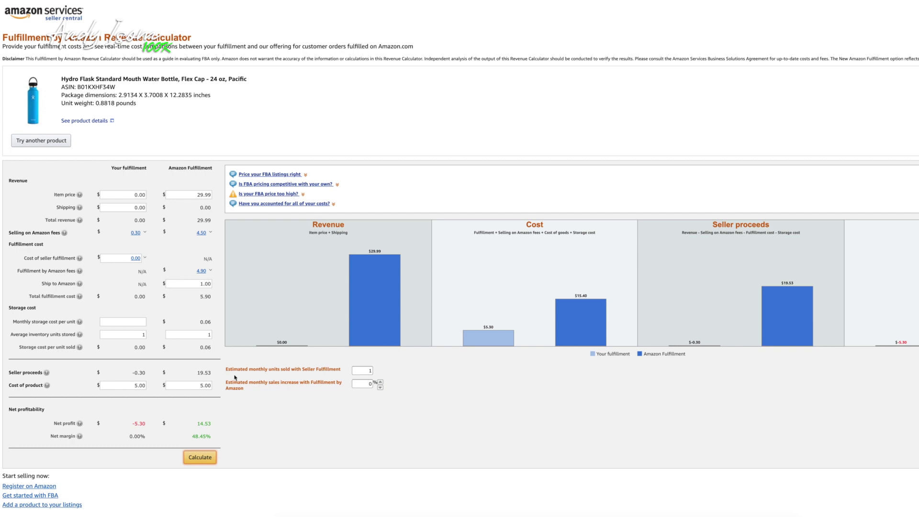
mouse_move(1, 350)
left_mouse_down()
mouse_move(201, 360)
mouse_move(221, 311)
mouse_move(9, 301)
left_mouse_up()
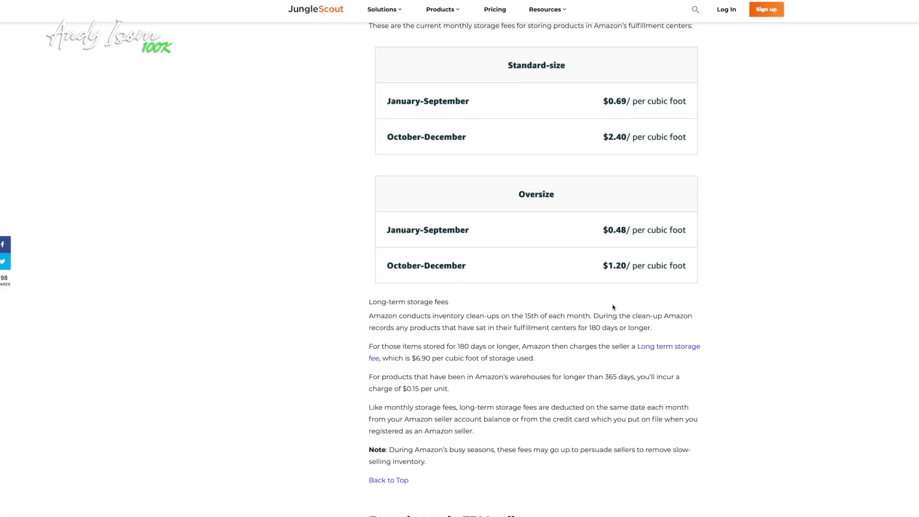
Step: Decline Jungle Scout's notification prompt and mark the $0.69 and $2.40 standard-size storage rates
scroll(613, 307, "up", 3)
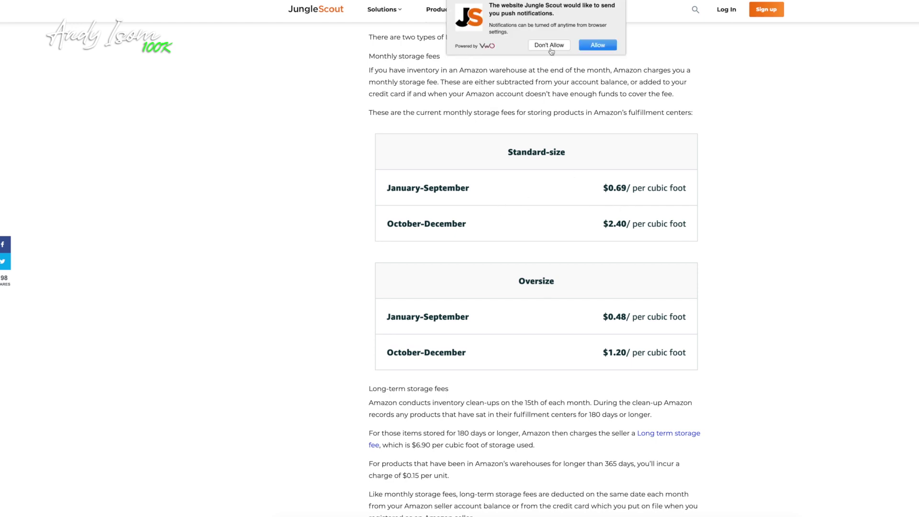
left_click(548, 46)
left_click_drag(433, 152, 497, 158)
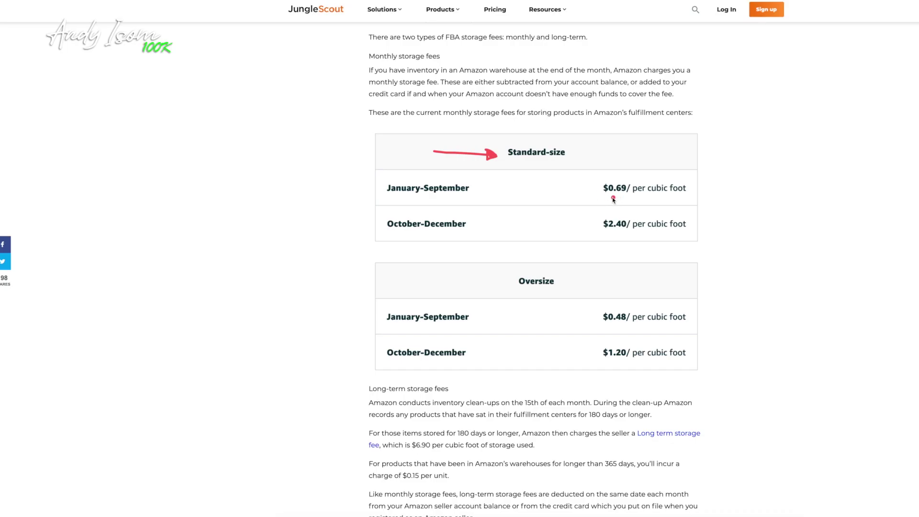
mouse_move(595, 202)
left_mouse_down()
mouse_move(692, 196)
mouse_move(605, 177)
mouse_move(592, 202)
left_mouse_up()
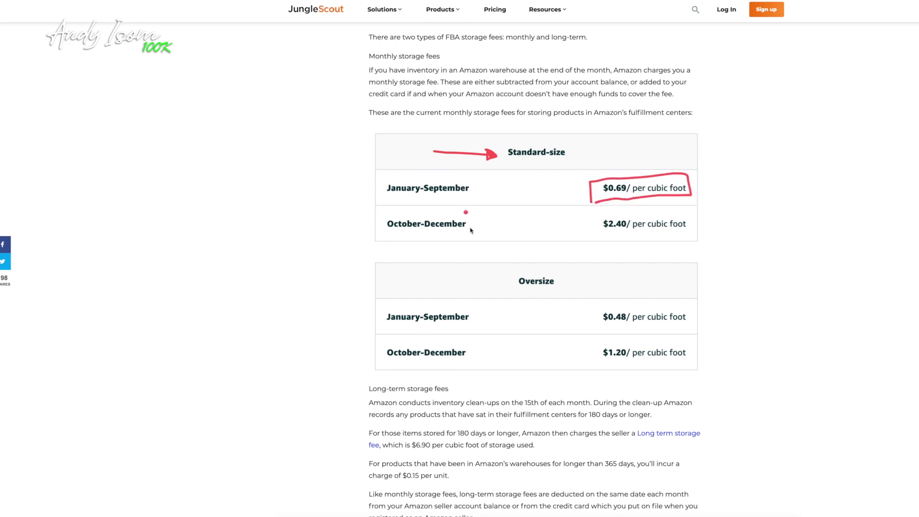
mouse_move(481, 219)
left_mouse_down()
mouse_move(476, 231)
mouse_move(541, 213)
left_mouse_up()
mouse_move(603, 216)
left_mouse_down()
mouse_move(592, 232)
mouse_move(670, 238)
mouse_move(695, 211)
mouse_move(602, 216)
left_mouse_up()
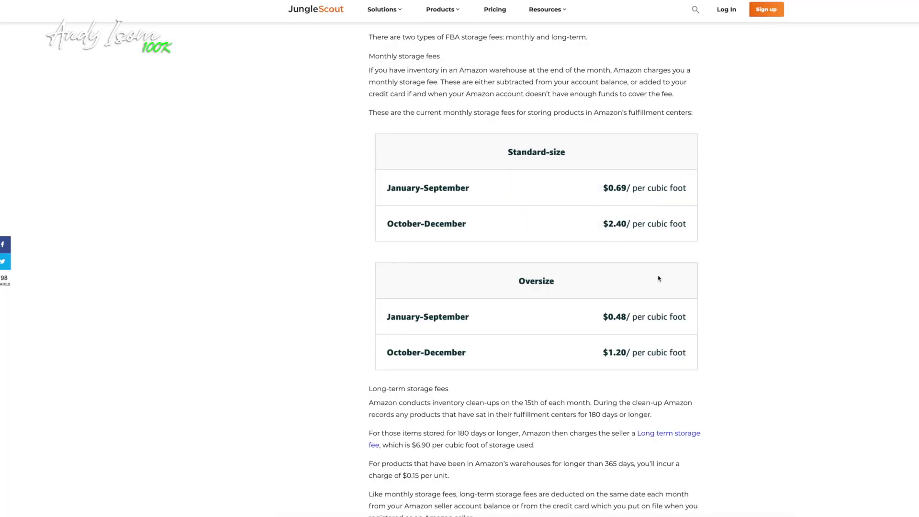
scroll(658, 278, "down", 4)
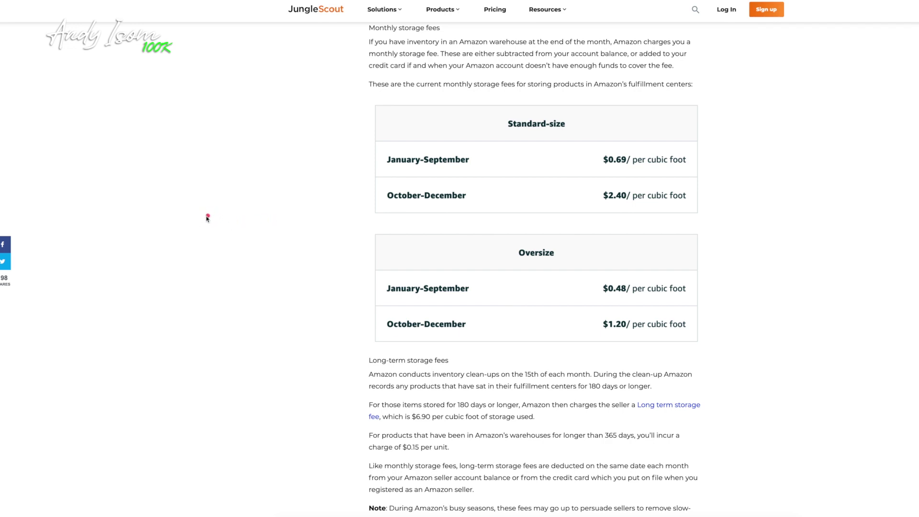
left_click_drag(205, 218, 214, 250)
left_click_drag(235, 204, 234, 205)
left_click_drag(259, 214, 272, 207)
mouse_move(267, 183)
left_mouse_down()
mouse_move(280, 205)
mouse_move(286, 195)
left_mouse_up()
left_click_drag(285, 171, 284, 176)
left_click_drag(284, 260, 320, 242)
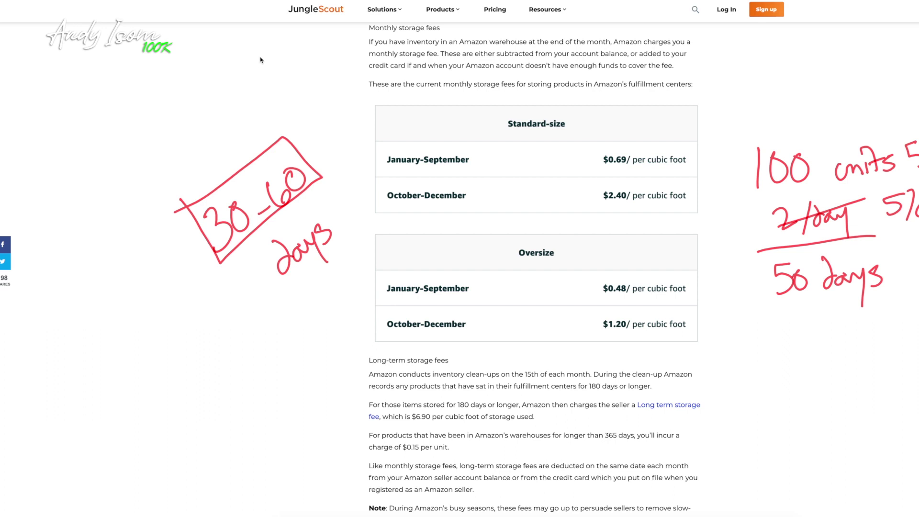
Step: Clear the hand-drawn notes and dismiss the monthly storage cost explanation
key("e")
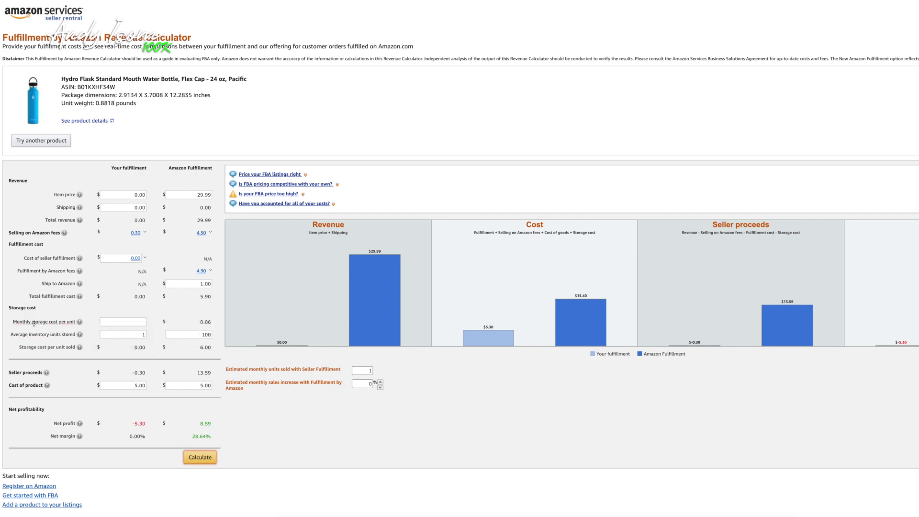
mouse_move(32, 323)
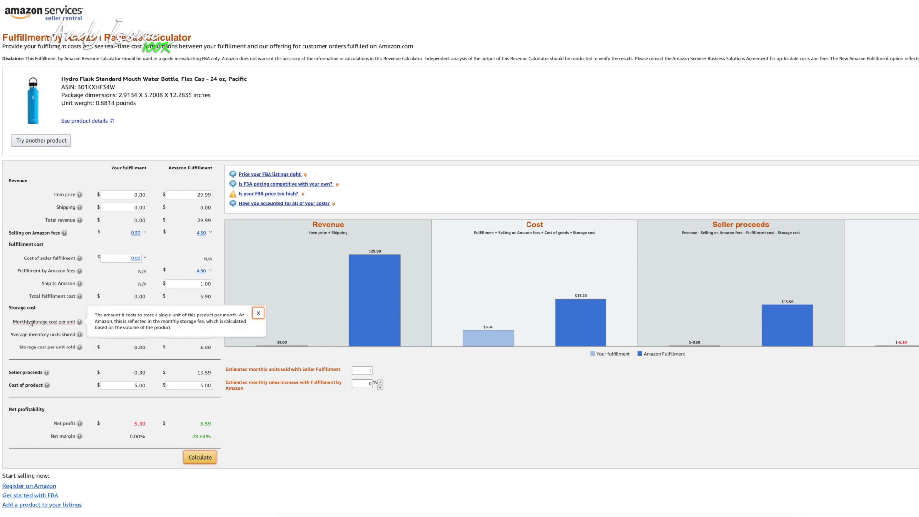
left_click(258, 314)
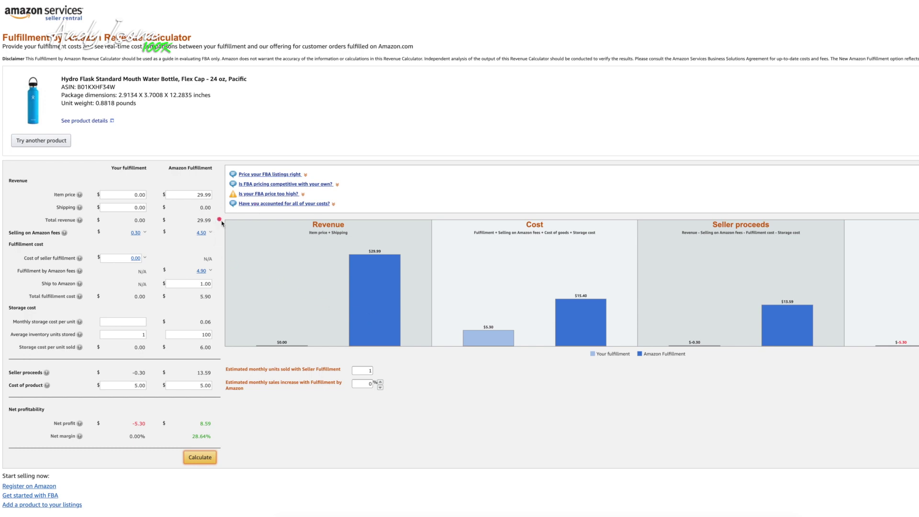
Step: Mark the selling fee, 4.90 FBA fee, 1.00 shipping, 0.06 storage and 8.59 net profit, then clear
left_click_drag(222, 224, 228, 223)
mouse_move(214, 271)
left_mouse_down()
mouse_move(226, 272)
mouse_move(223, 287)
left_mouse_up()
left_click(226, 295)
left_click_drag(215, 325, 226, 324)
left_click(227, 330)
mouse_move(192, 418)
left_mouse_down()
mouse_move(191, 435)
mouse_move(223, 433)
mouse_move(206, 415)
mouse_move(193, 421)
left_mouse_up()
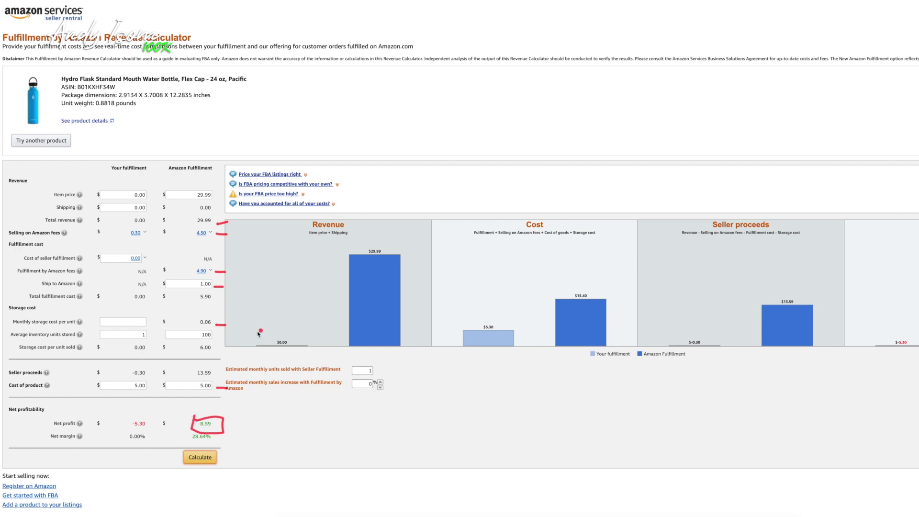
mouse_move(198, 345)
left_mouse_down()
mouse_move(223, 352)
mouse_move(200, 358)
left_mouse_up()
key("Escape")
Step: Change average inventory units stored from 100 to 1 and recalculate
left_click_drag(199, 334, 215, 338)
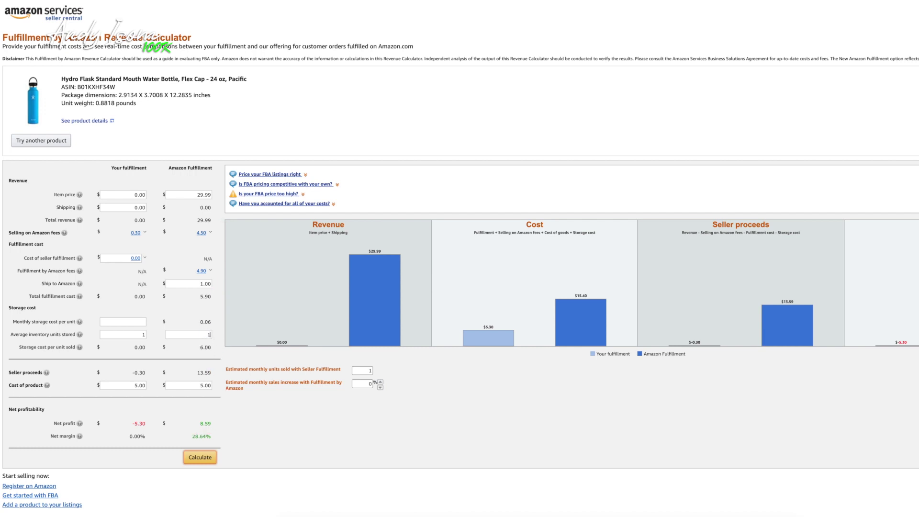
type("1")
left_click(200, 457)
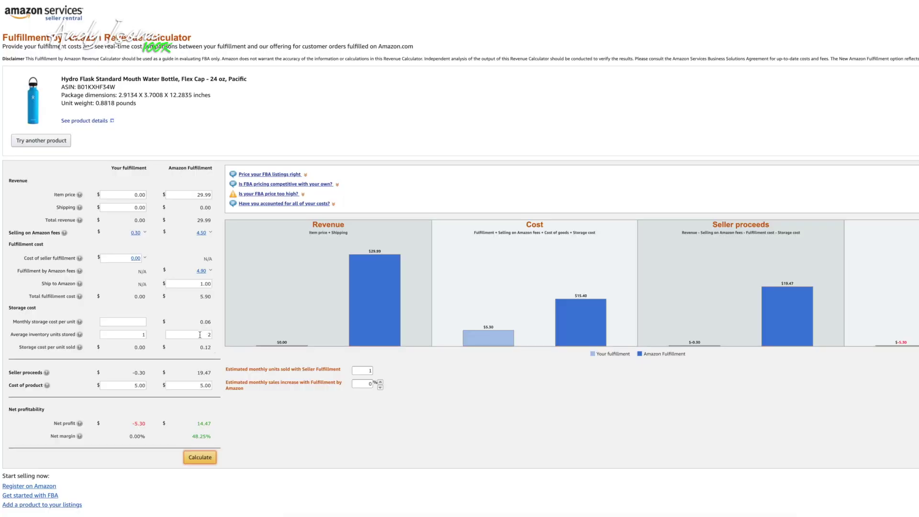
Step: Replace the 2 in average inventory units stored with 1, recalculate, and box the 48.45% margin
double_click(213, 334)
type("1")
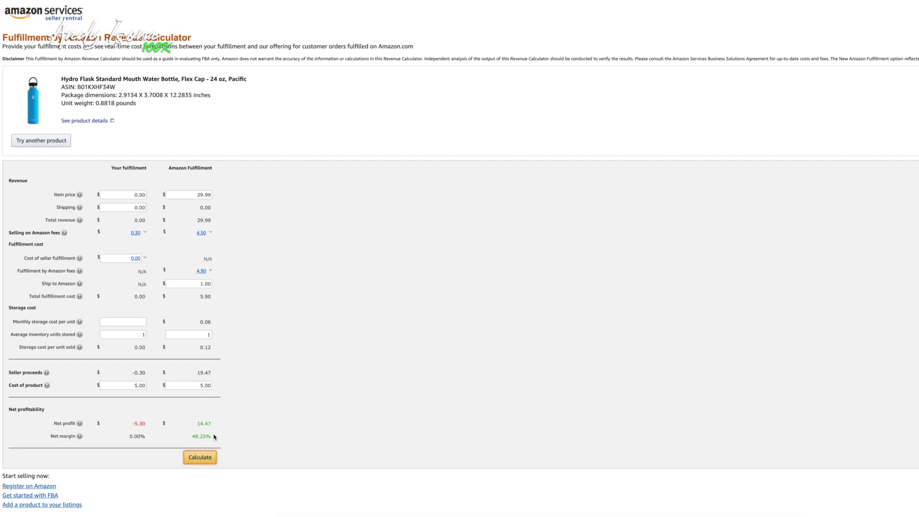
left_click(206, 461)
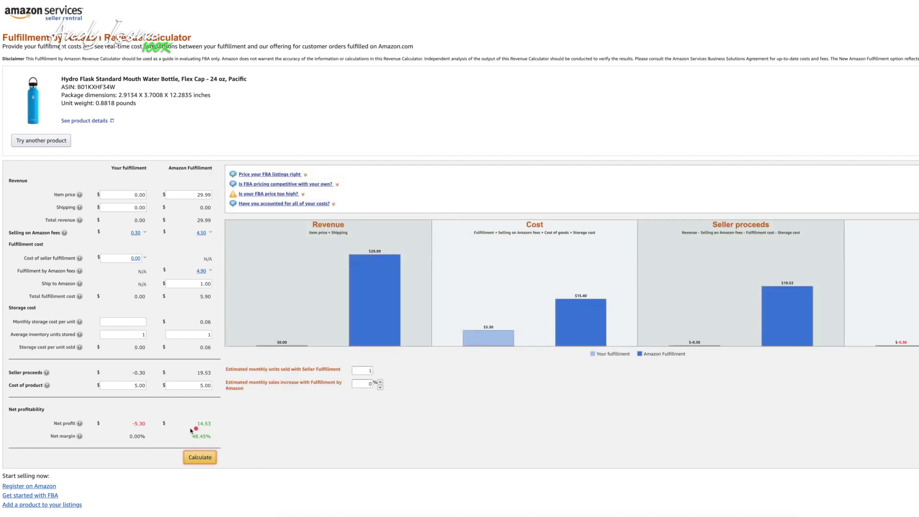
mouse_move(189, 429)
left_mouse_down()
mouse_move(197, 445)
mouse_move(217, 439)
mouse_move(190, 432)
left_mouse_up()
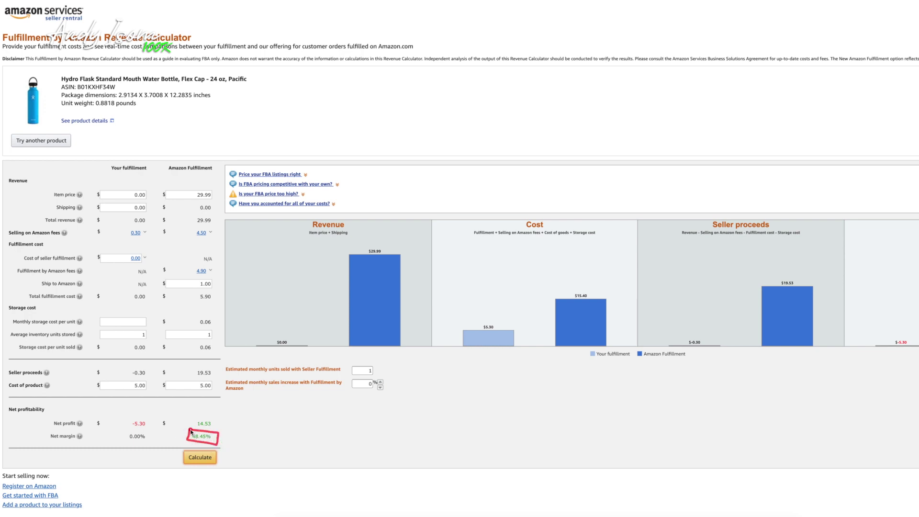